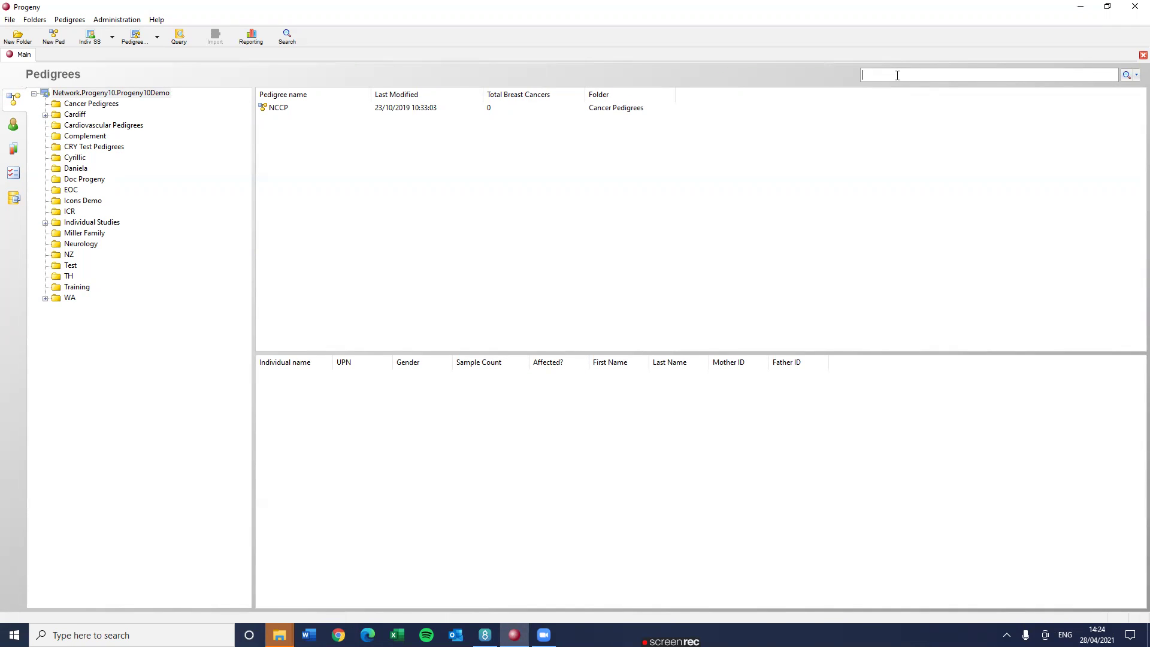
# Search the pedigrees for 'cc' so only CCIA and CCIA 2 are listed.
pyautogui.write('cc')
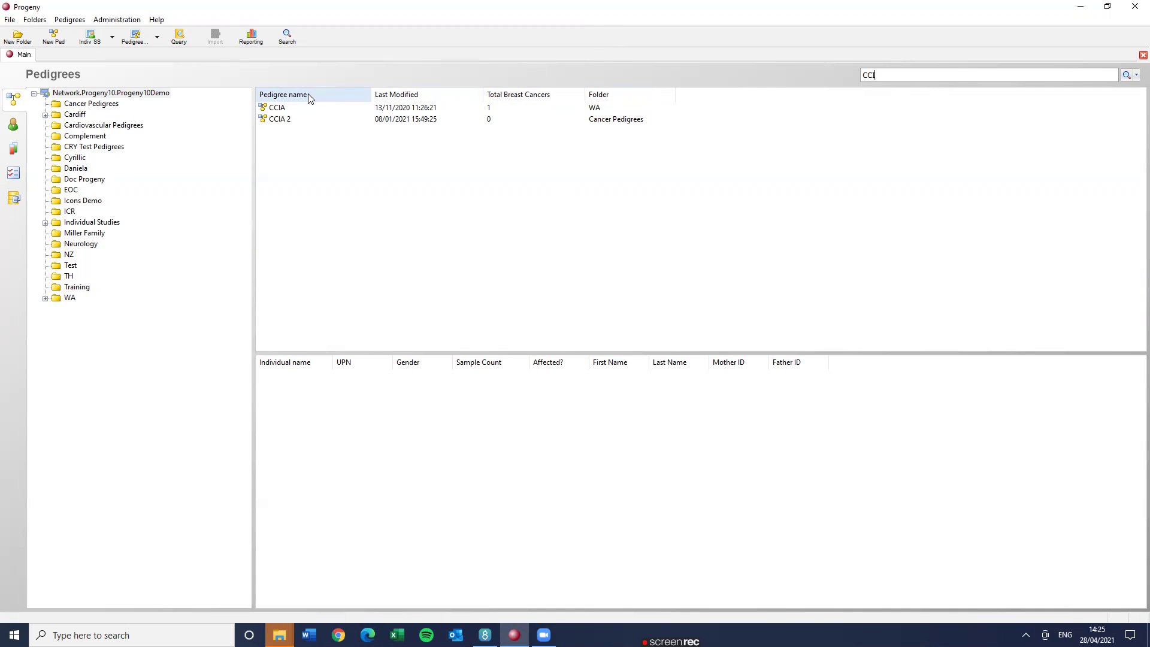
# Add the Summary Fields 'Total Breast Cancers' column to the pedigree list.
pyautogui.rightClick(348, 98)
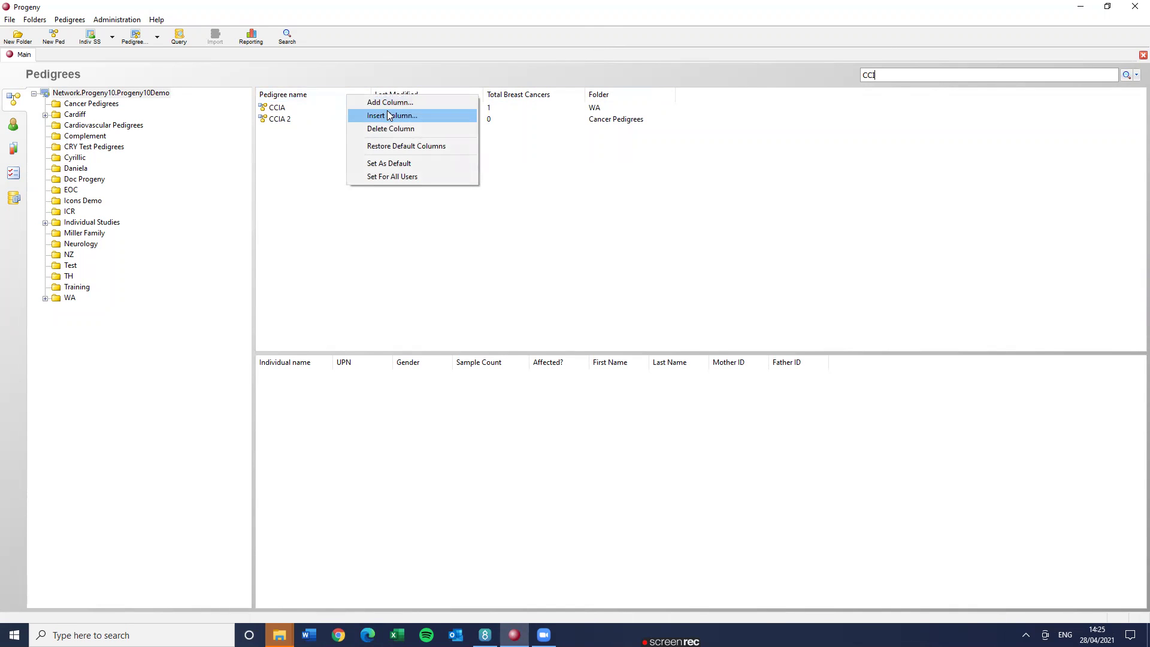
pyautogui.click(407, 103)
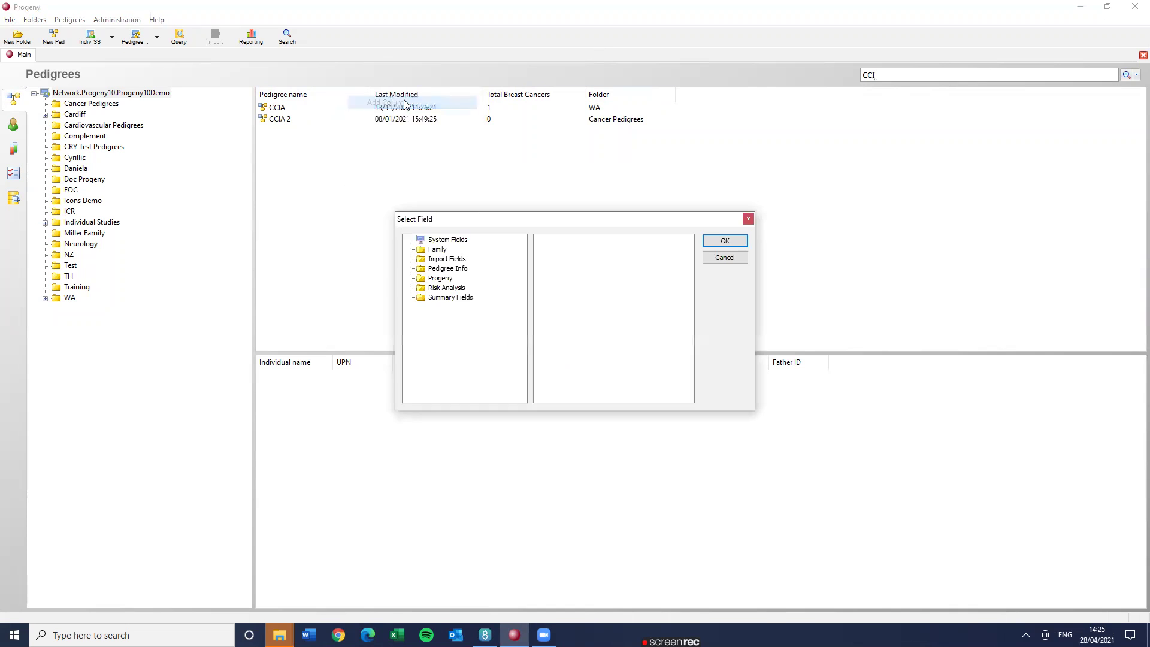
pyautogui.click(460, 298)
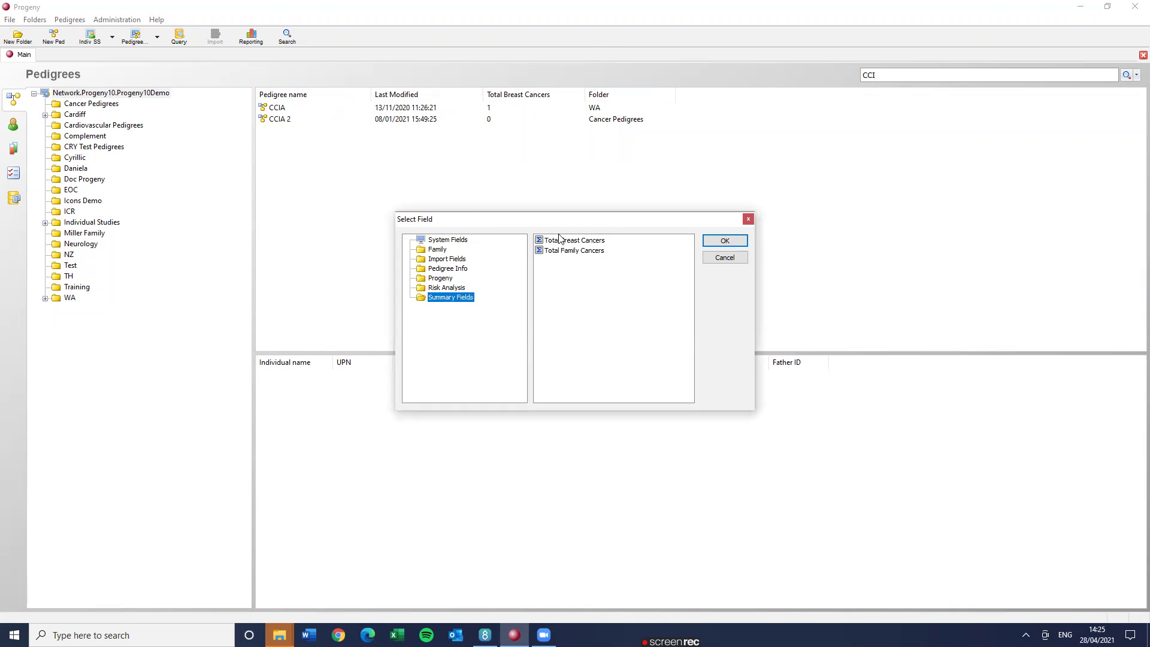
pyautogui.click(571, 241)
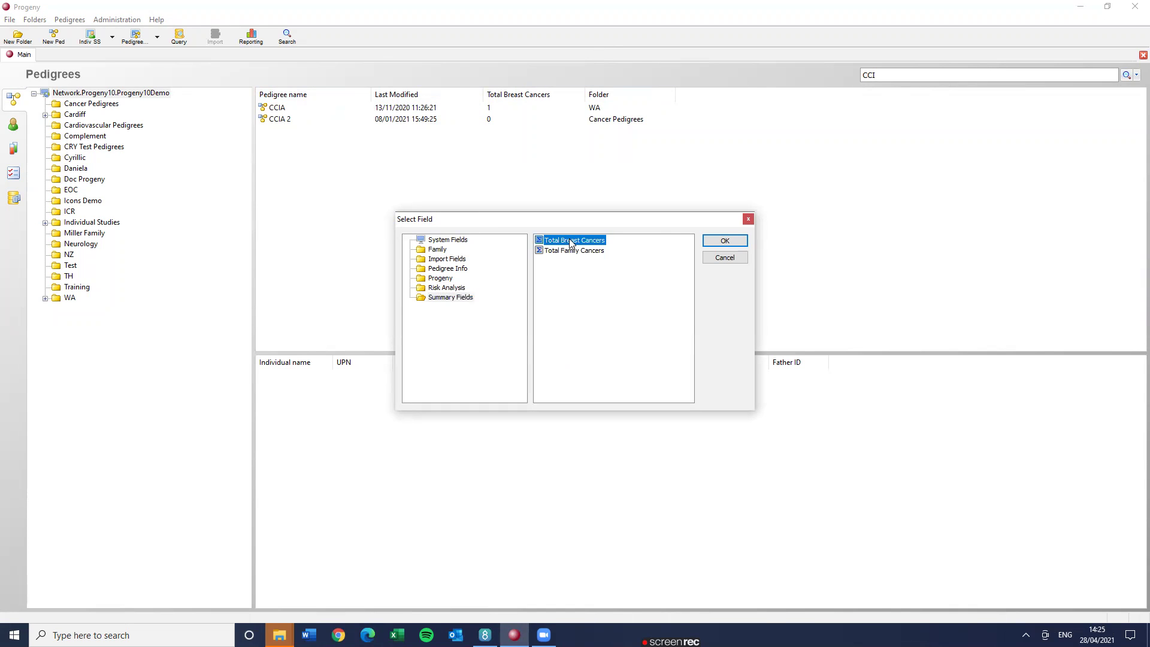
pyautogui.click(723, 241)
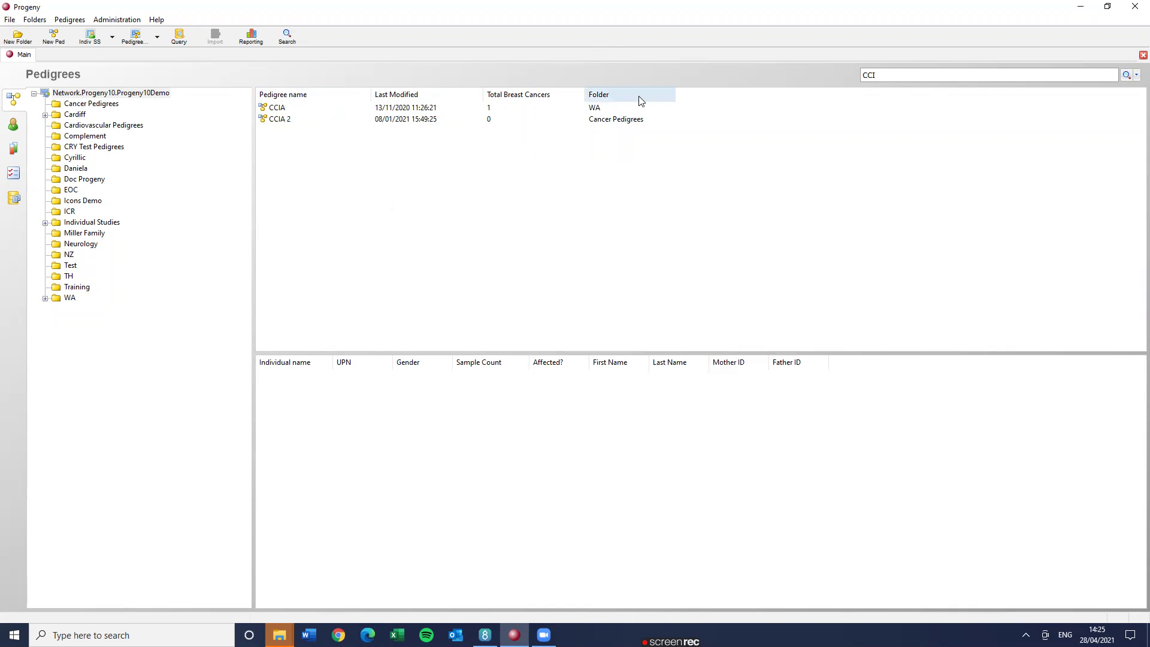
# Add the ethnicity column from the Progeny field group to the pedigree list.
pyautogui.rightClick(587, 97)
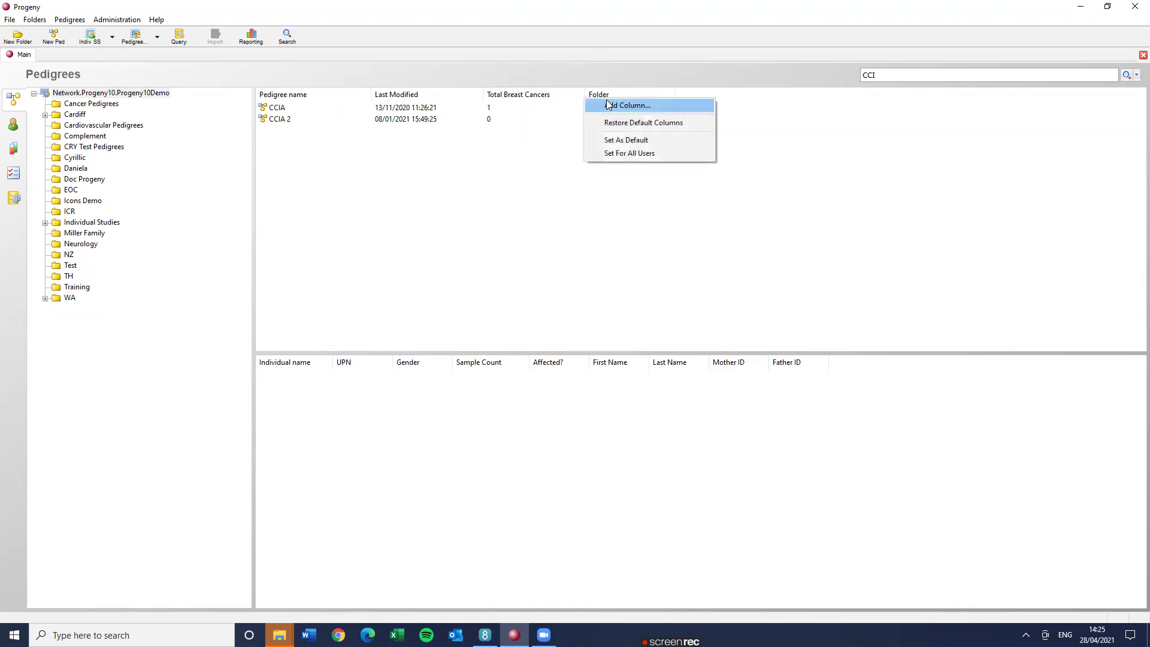
pyautogui.click(609, 106)
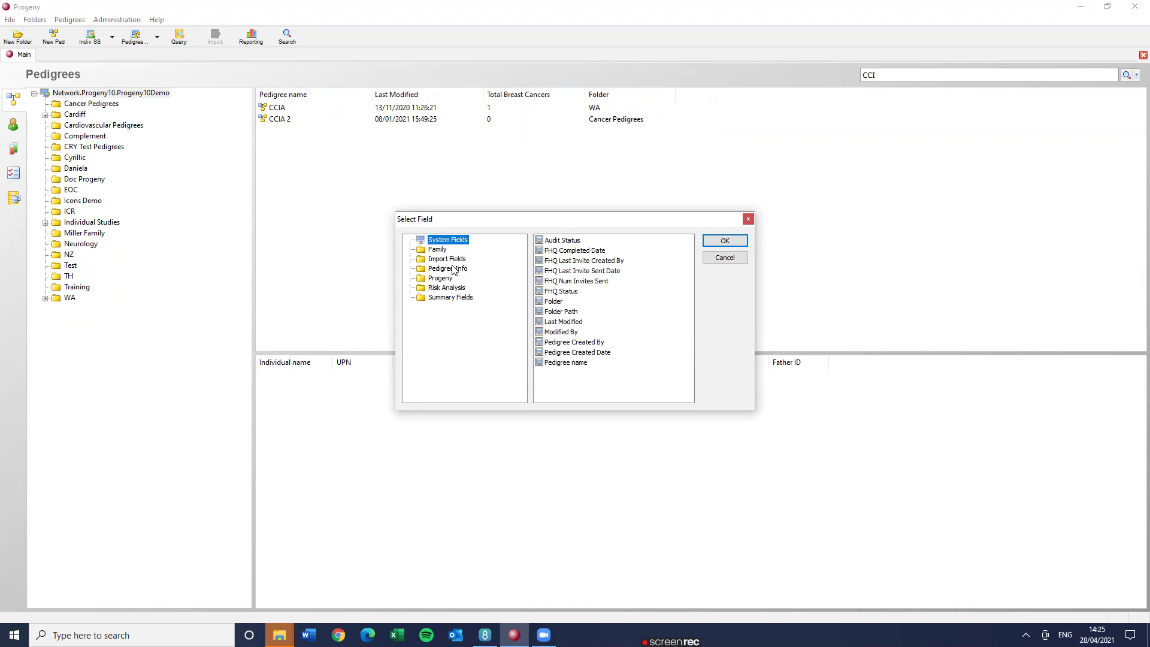
pyautogui.click(439, 282)
pyautogui.click(441, 279)
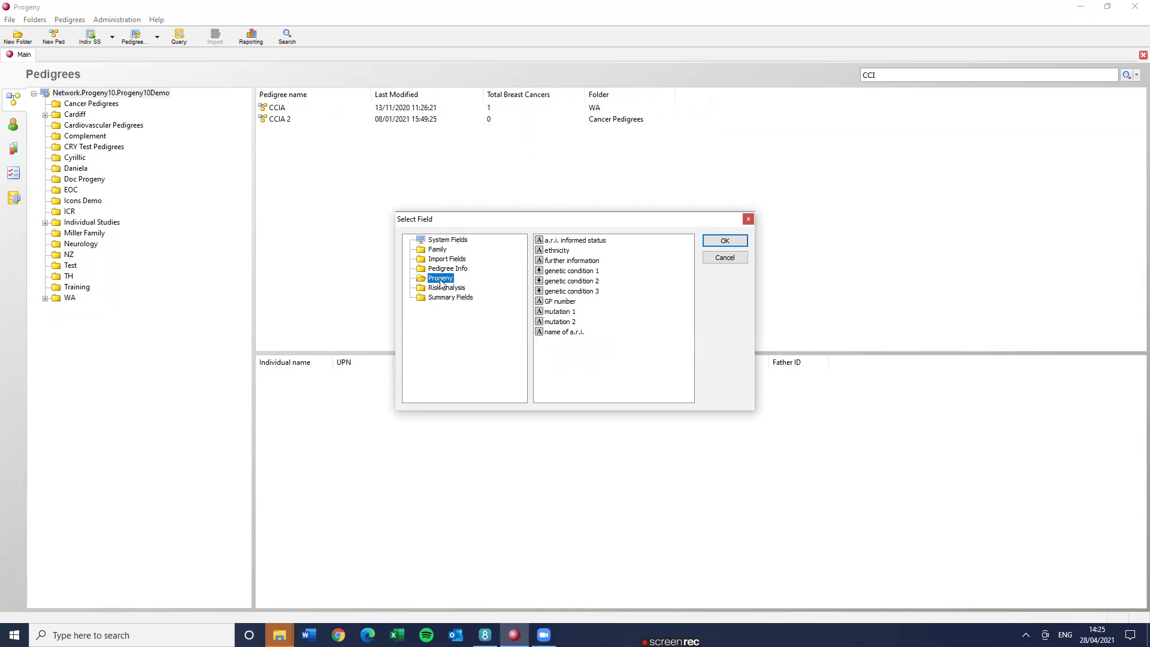
pyautogui.click(557, 250)
pyautogui.click(722, 242)
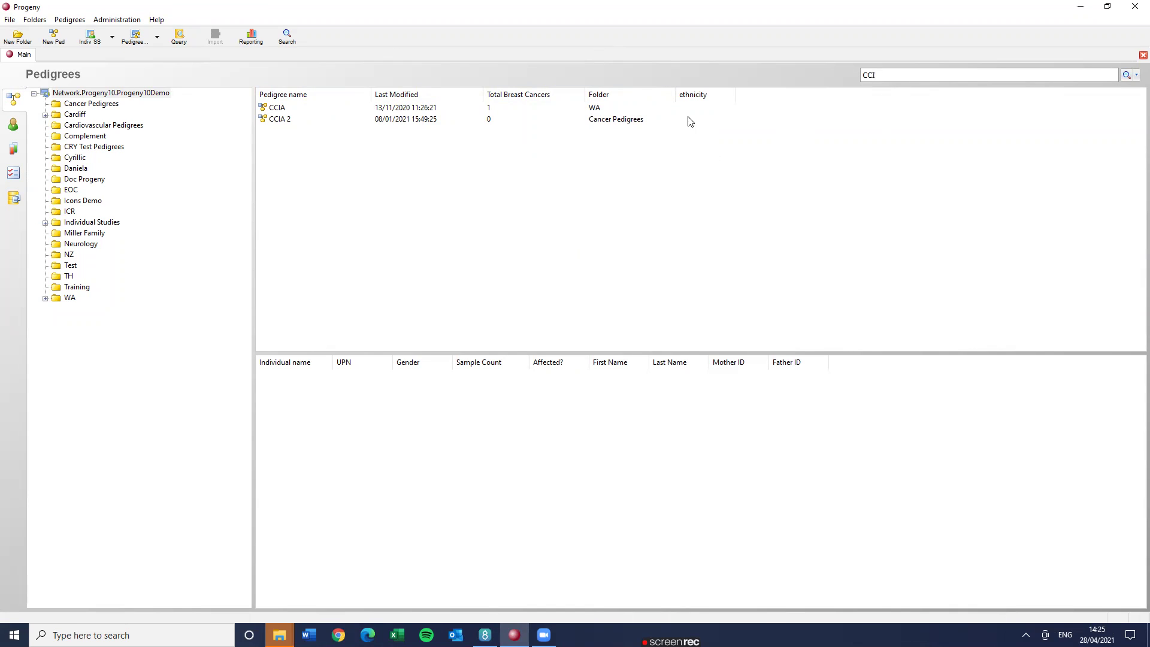
# Save the pedigree columns, including Total Breast Cancers and ethnicity, as default for you and all users.
pyautogui.rightClick(445, 97)
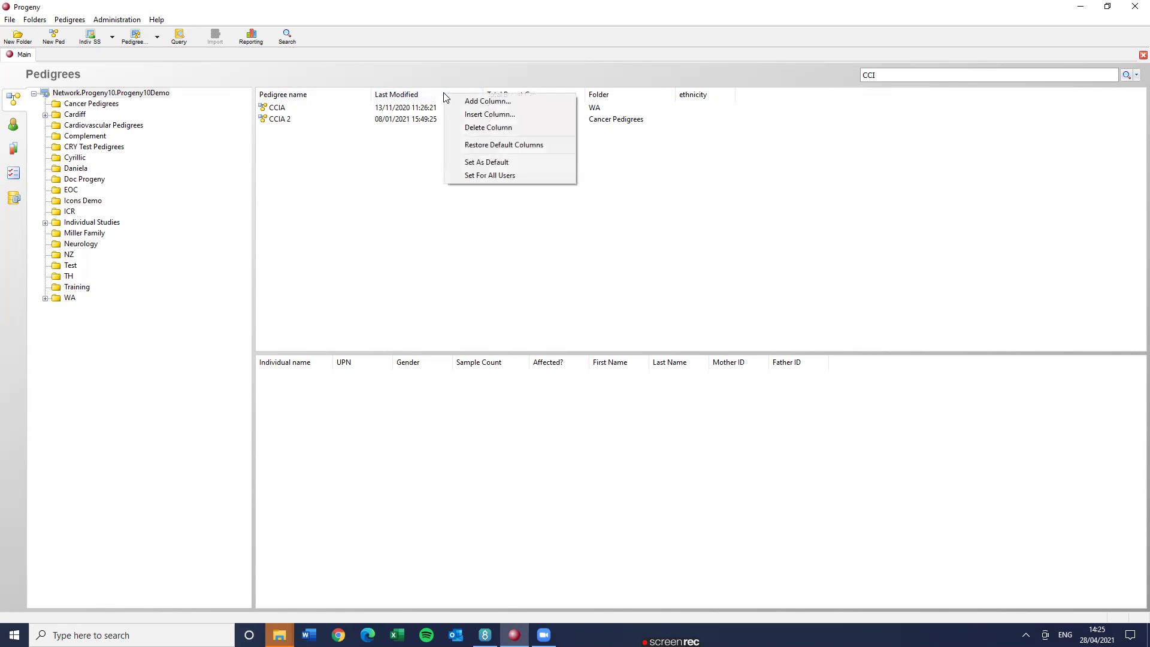
pyautogui.click(487, 165)
pyautogui.rightClick(465, 99)
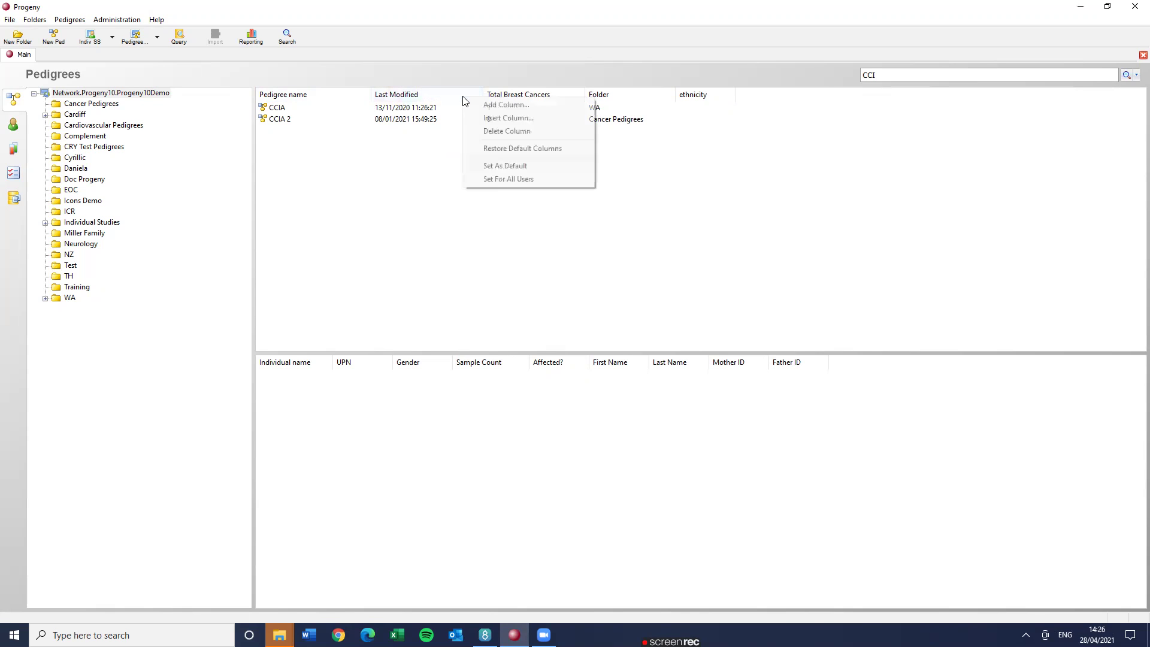
pyautogui.click(486, 178)
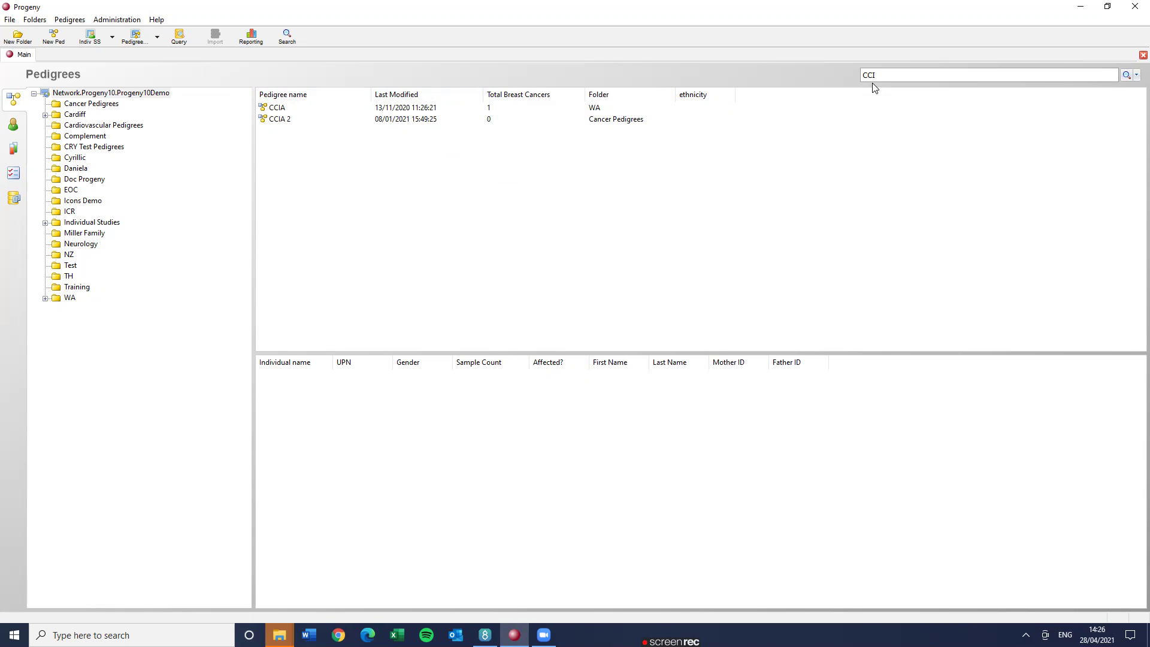
# Clear the pedigree search, switch to Individuals, and search a first name returning two people.
pyautogui.press('BackSpace')
pyautogui.press('BackSpace')
pyautogui.press('BackSpace')
pyautogui.click(20, 130)
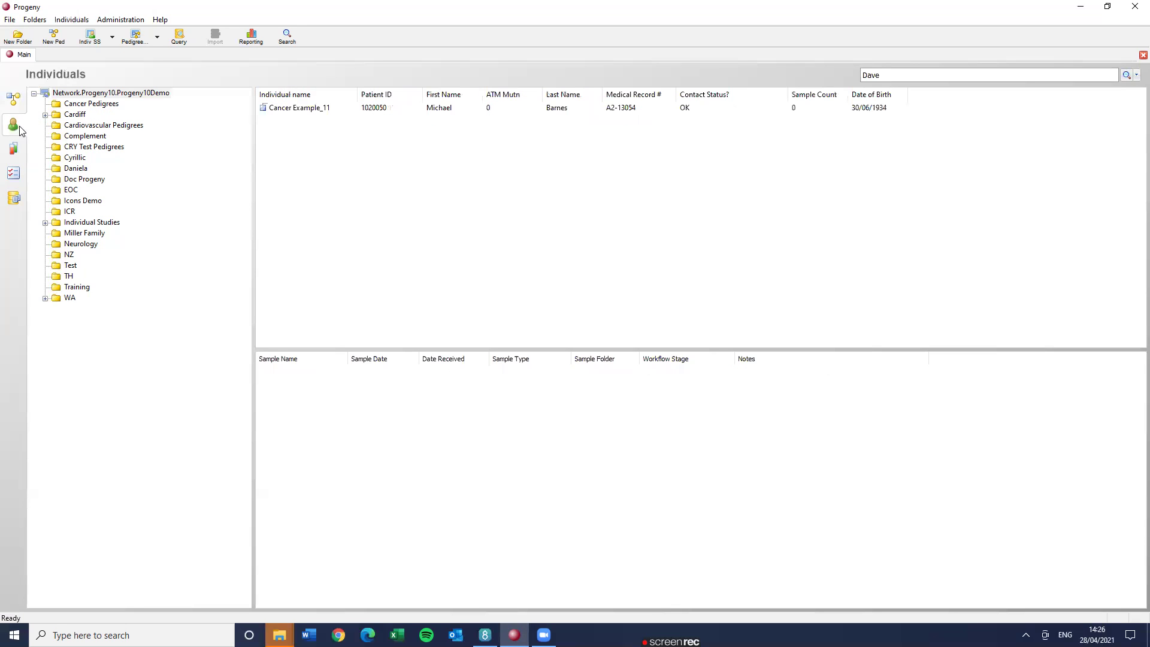
pyautogui.doubleClick(908, 73)
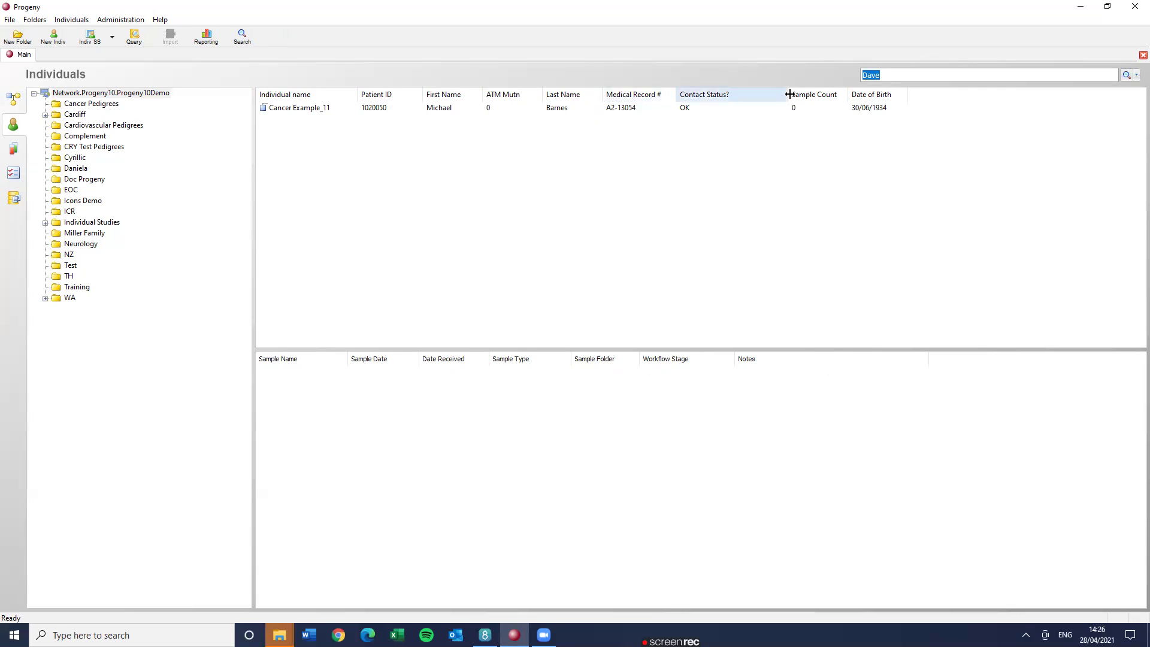
pyautogui.write('Michael')
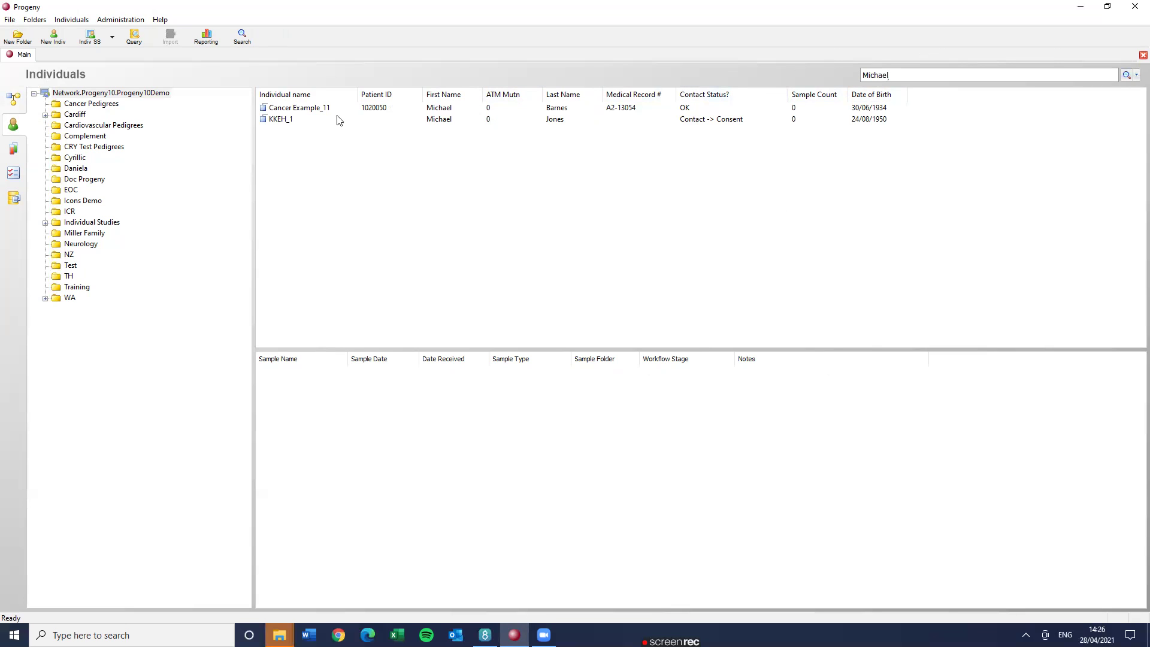
pyautogui.click(277, 122)
pyautogui.rightClick(278, 124)
pyautogui.click(313, 143)
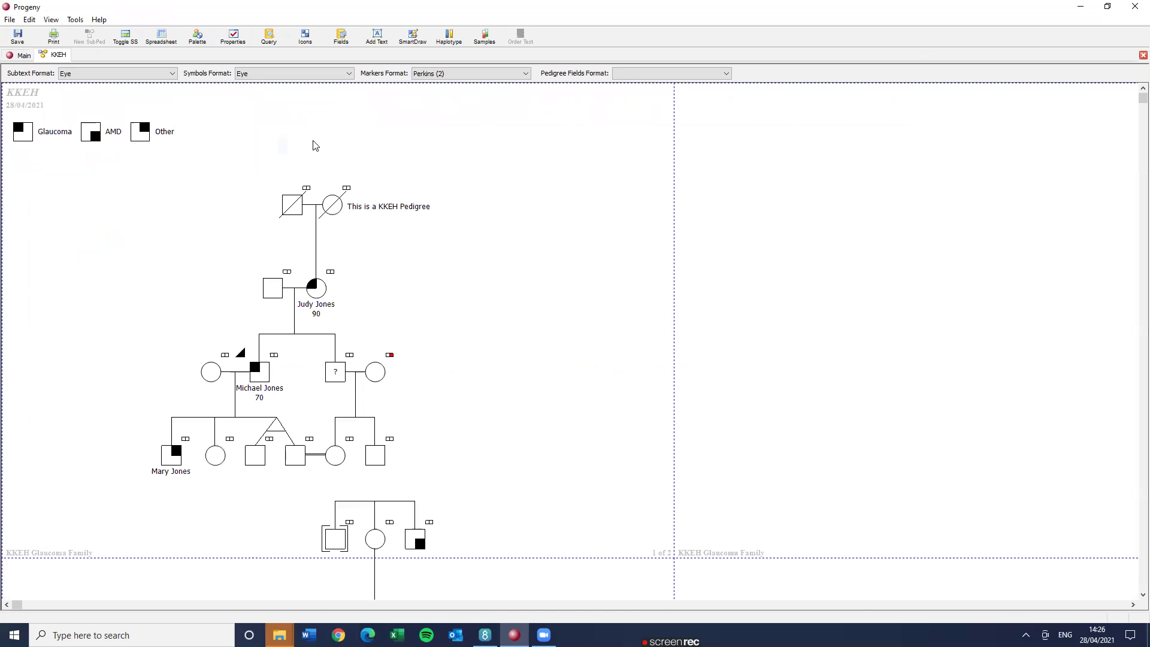
pyautogui.click(60, 59)
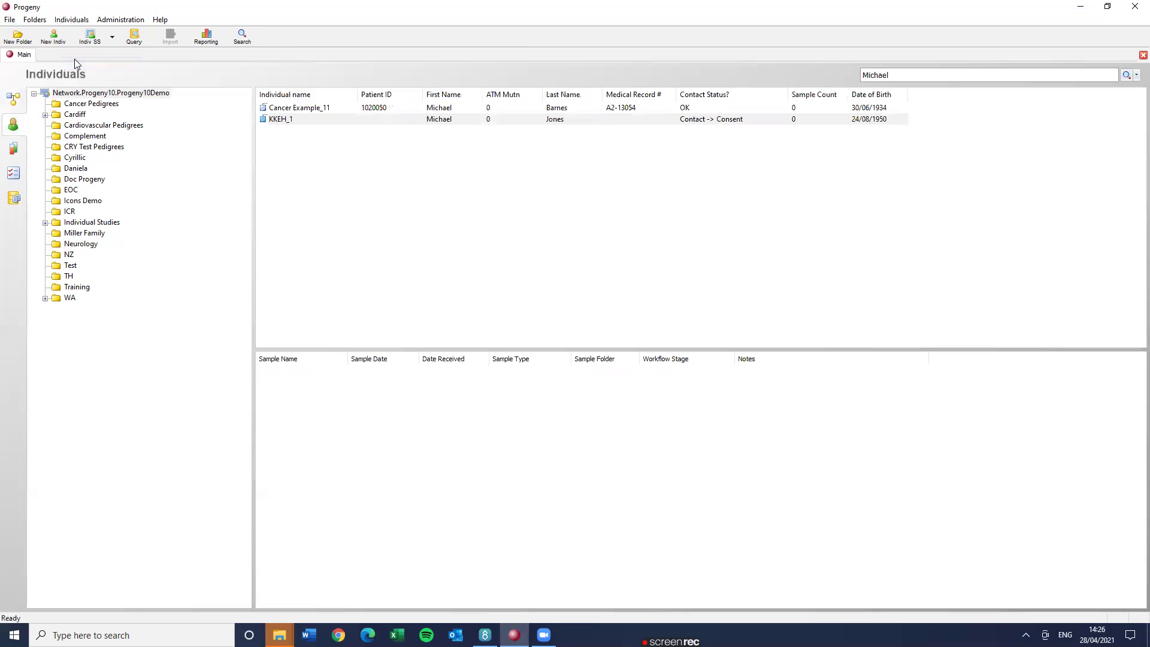
# Set the Individuals columns as default for you and all users, then enter 17/07/1969 as the search.
pyautogui.rightClick(386, 100)
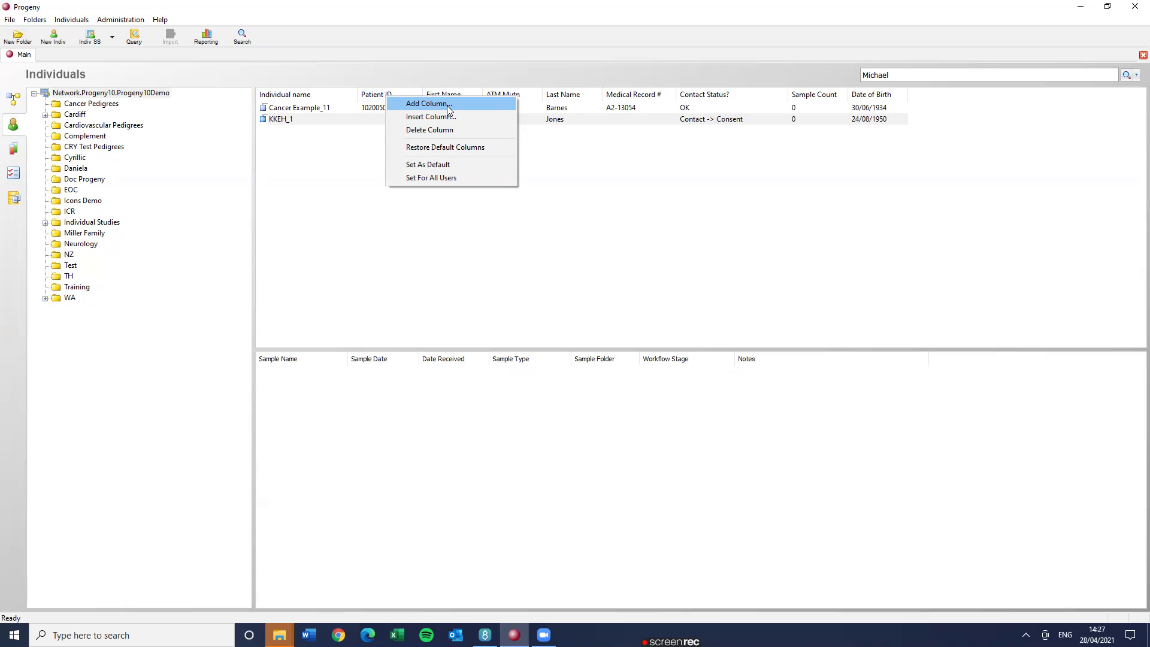
pyautogui.click(450, 167)
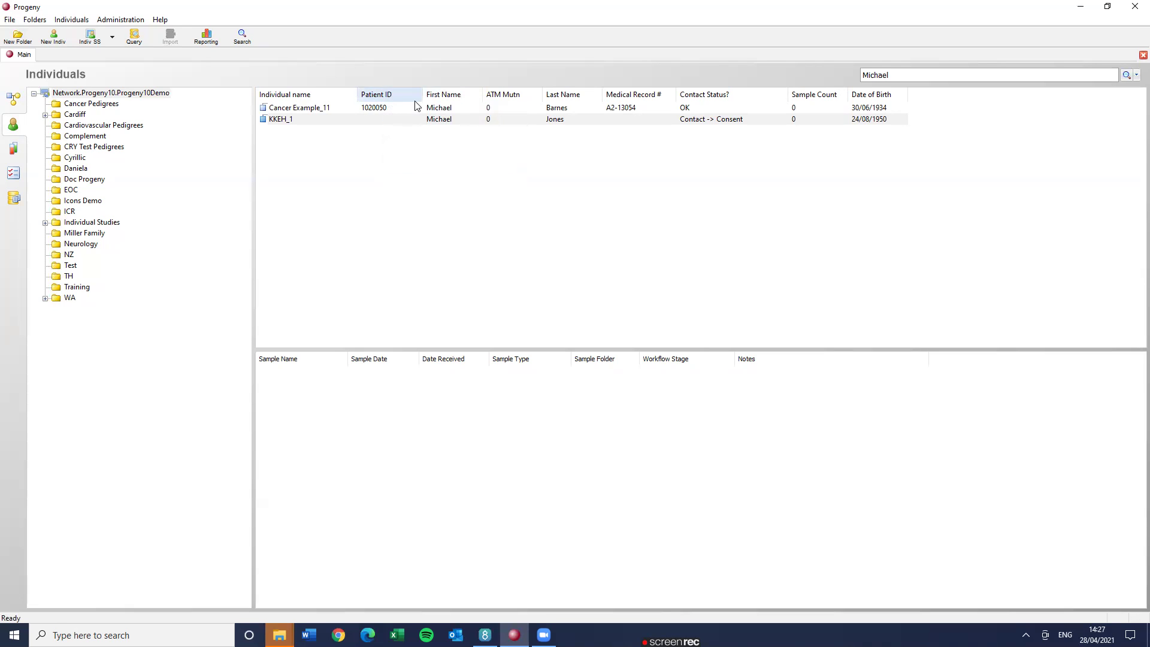
pyautogui.rightClick(432, 97)
pyautogui.click(465, 177)
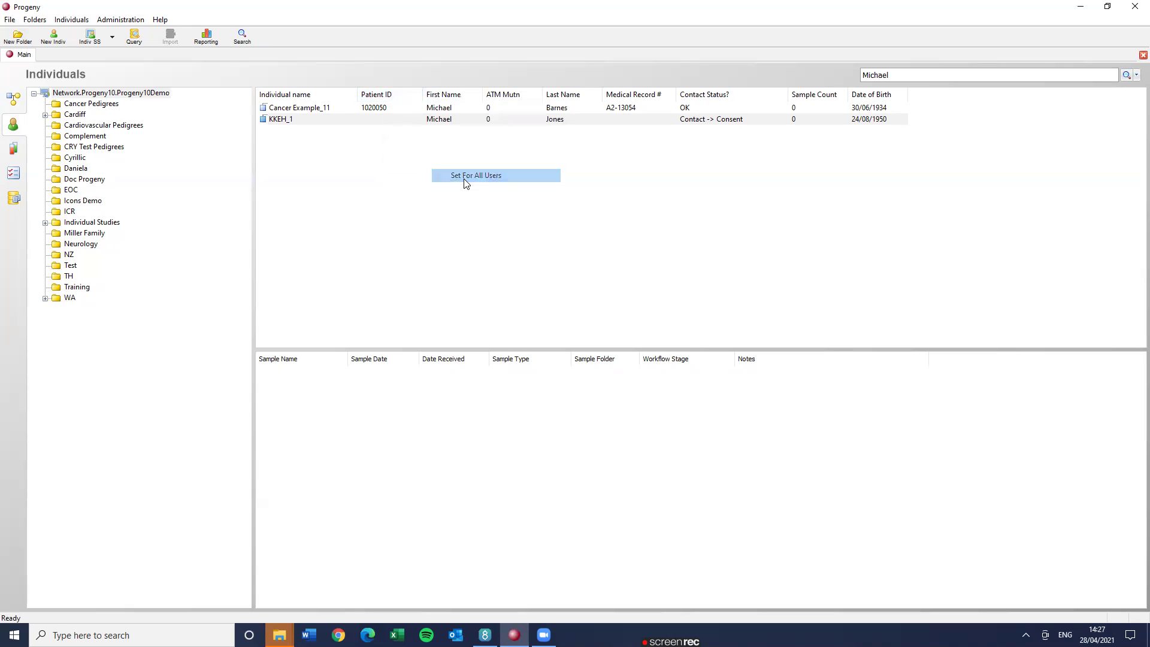
pyautogui.moveTo(908, 76); pyautogui.dragTo(838, 73)
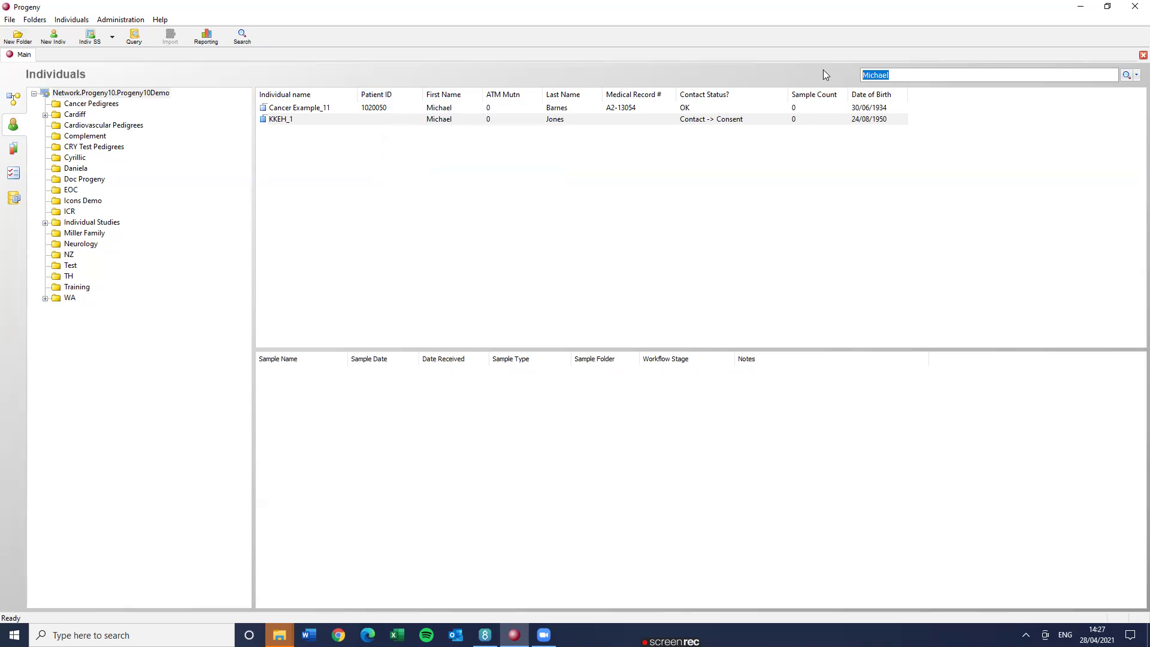
pyautogui.write('17/07/1969')
# Run the 17/07/1969 search, open the single match's family pedigree, then close that pedigree tab.
pyautogui.press('Return')
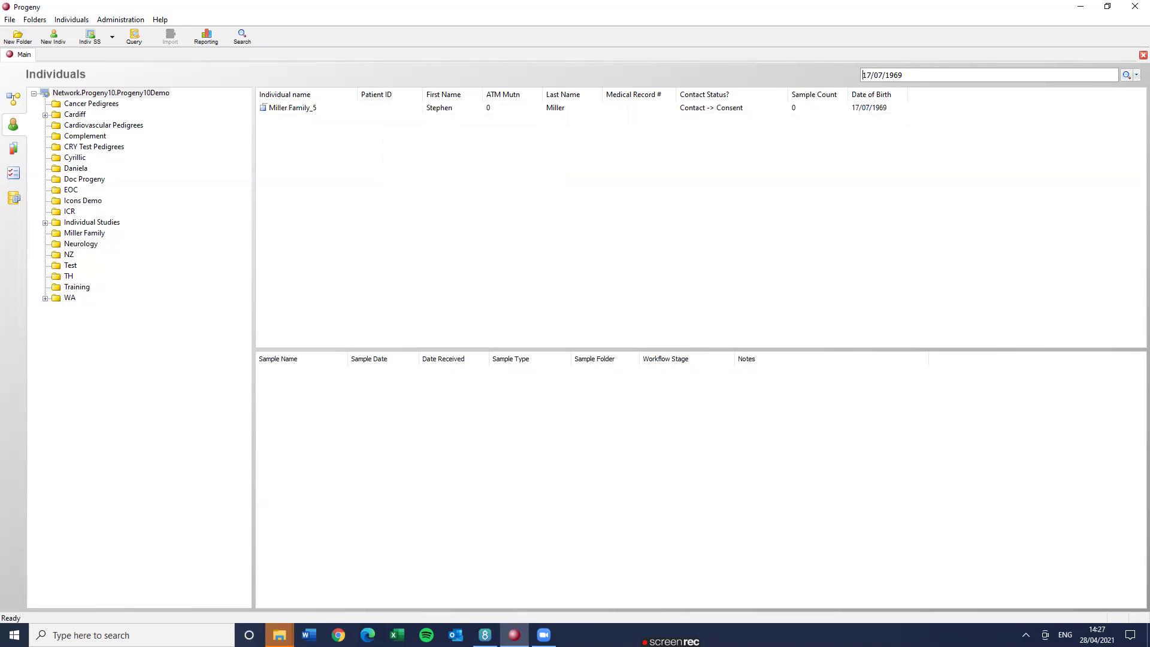
pyautogui.click(292, 114)
pyautogui.rightClick(292, 113)
pyautogui.click(322, 133)
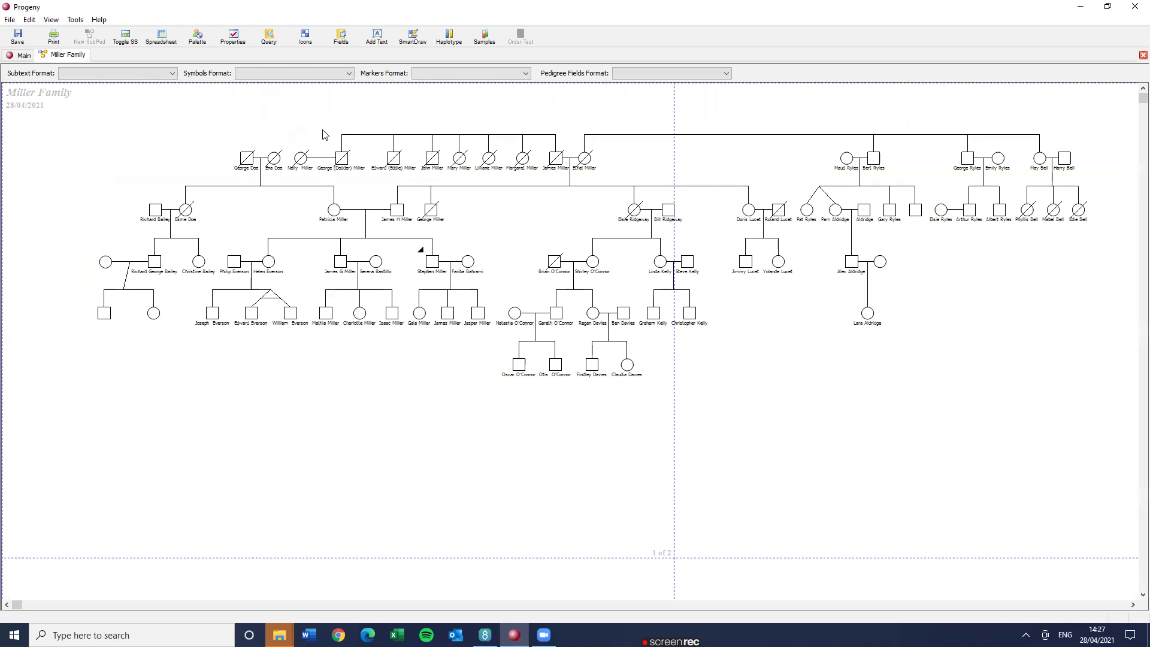
pyautogui.rightClick(70, 58)
pyautogui.click(86, 64)
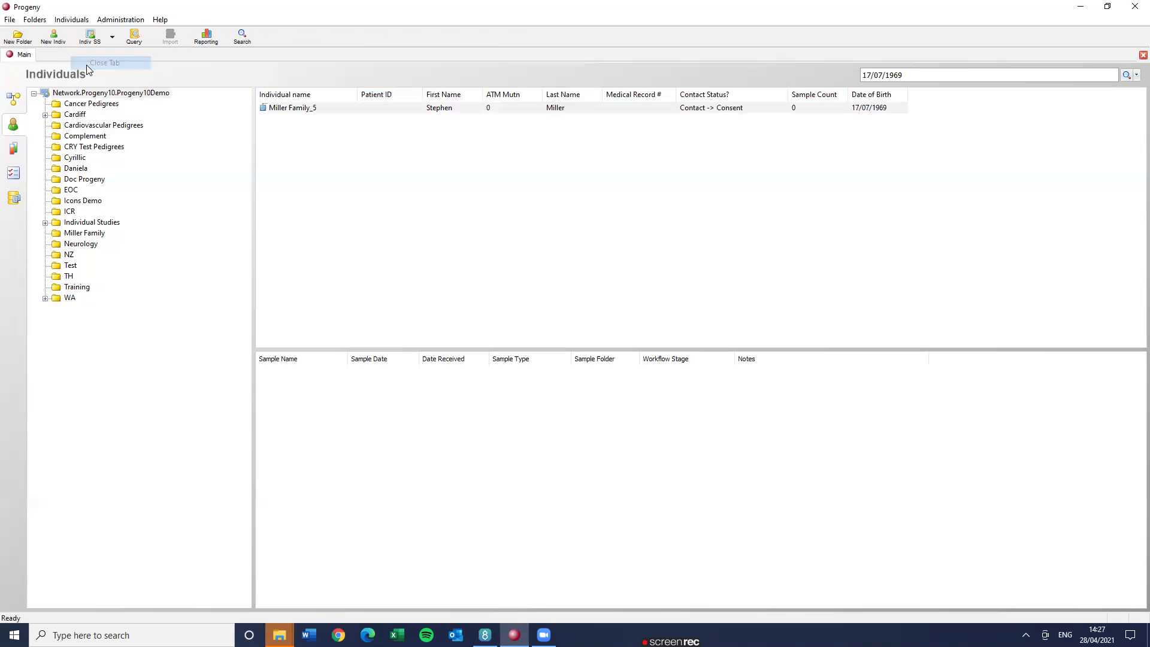